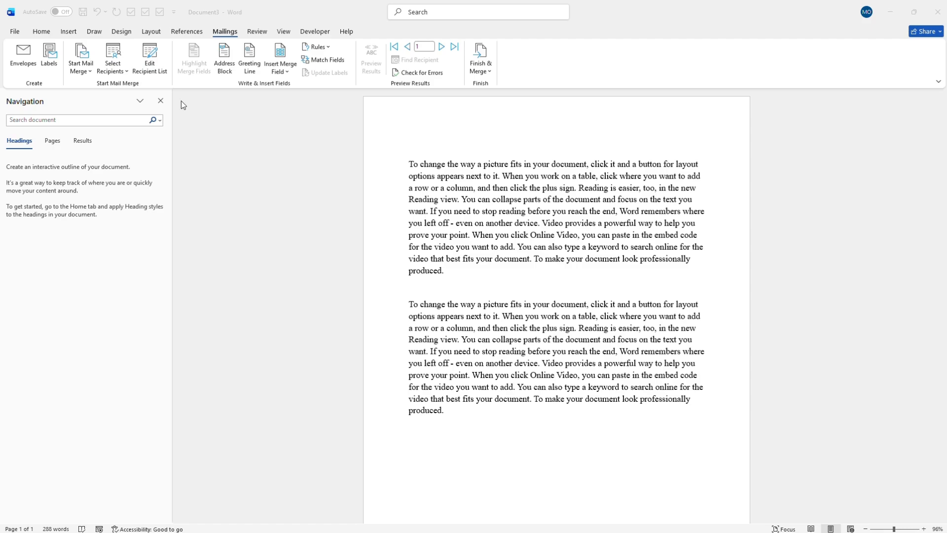
Start a mail merge for the document using the Letters type
click(40, 32)
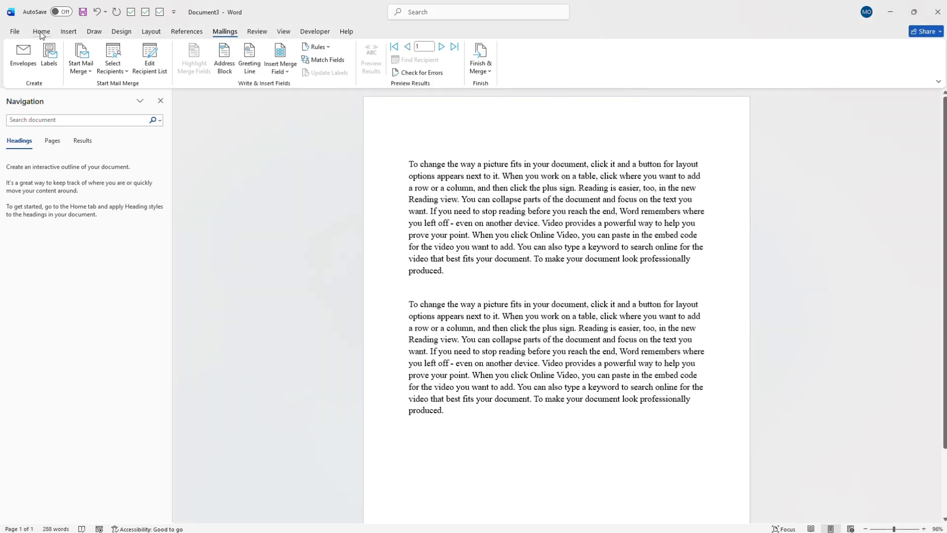
click(42, 33)
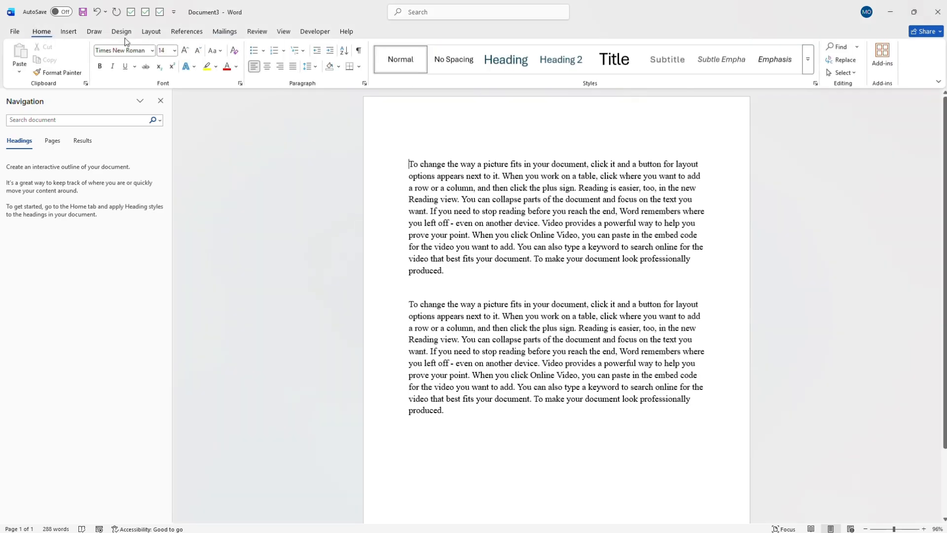
click(226, 33)
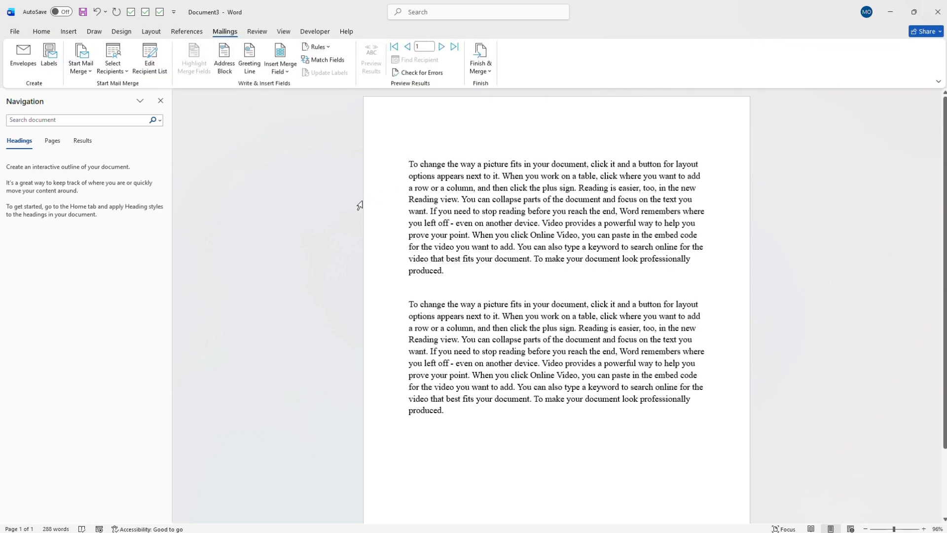
click(85, 71)
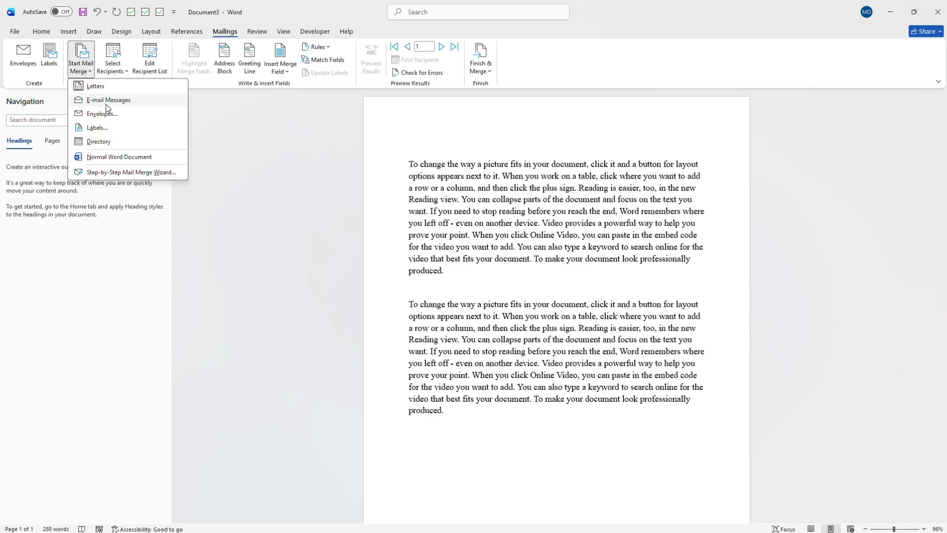
click(108, 89)
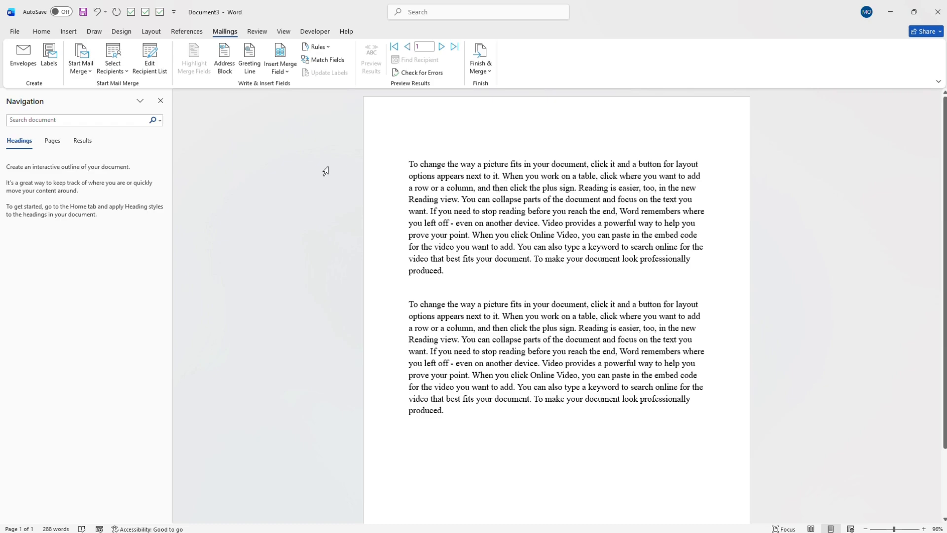
Attach Sheet1$ of the existing YT - VIDEO workbook in Downloads as the recipient list, with the first row as column headers
click(118, 74)
click(118, 74)
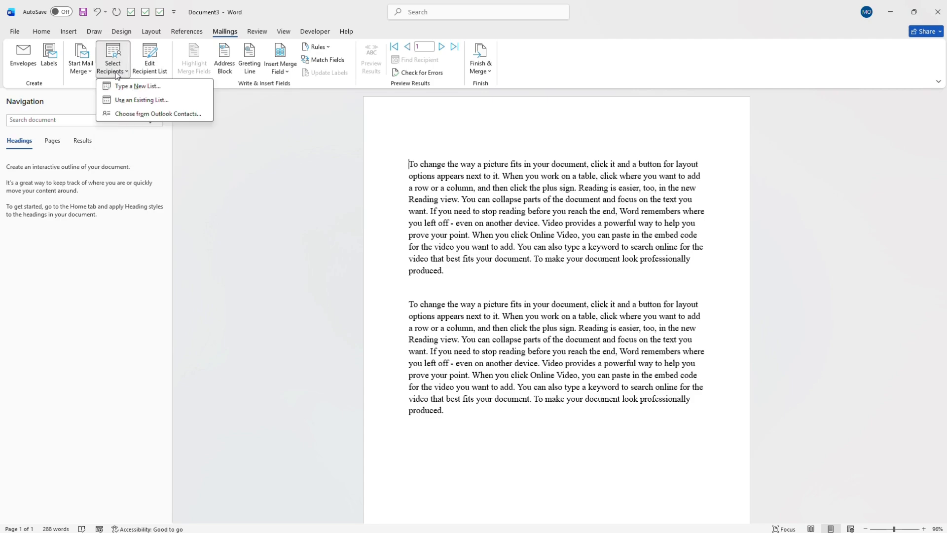
click(148, 100)
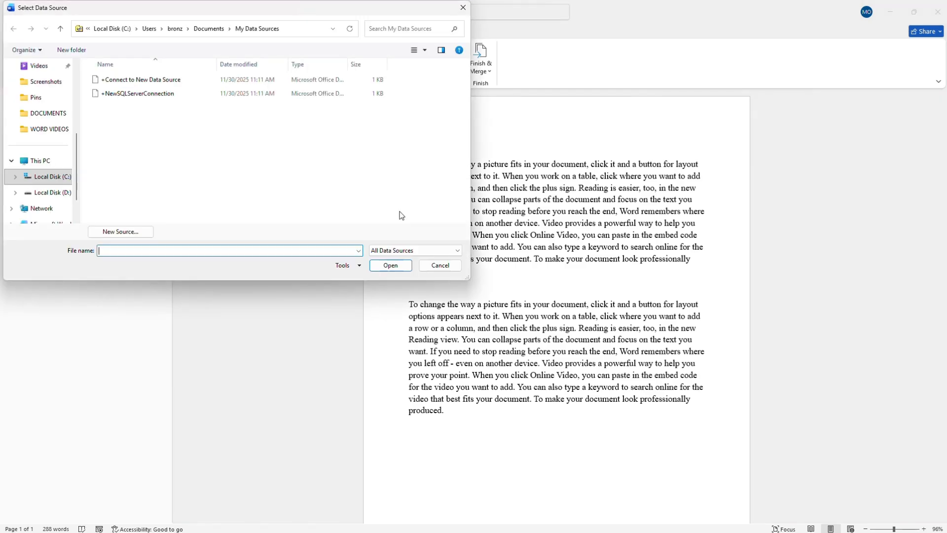
scroll(76, 89, up, 5)
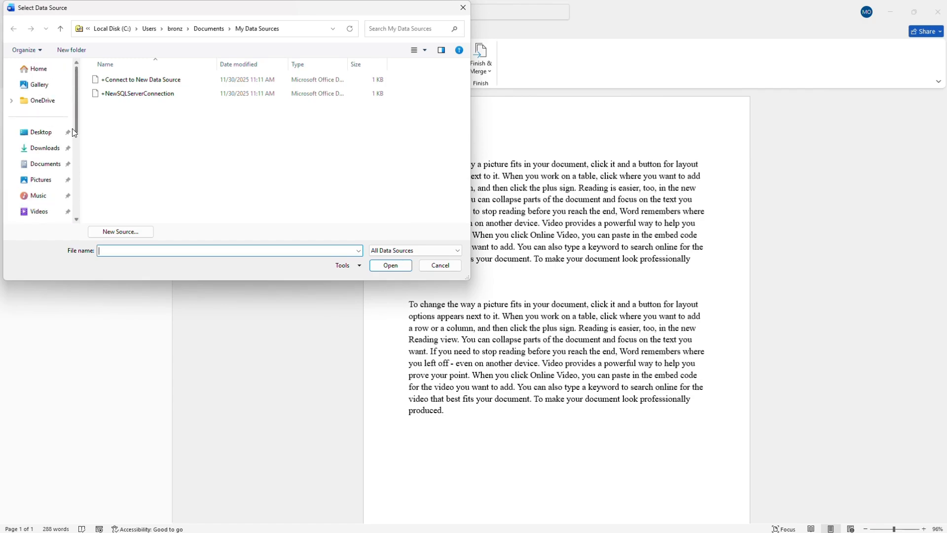
click(44, 149)
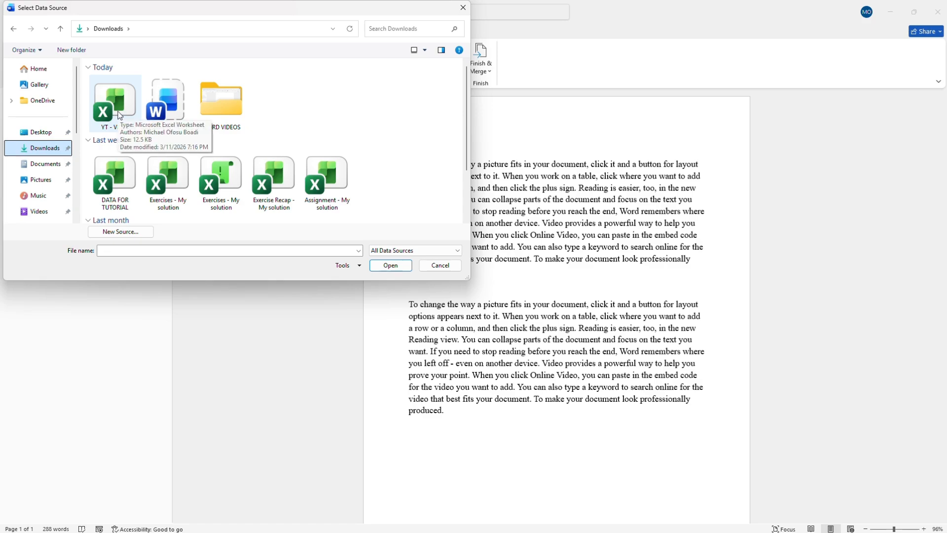
double_click(120, 116)
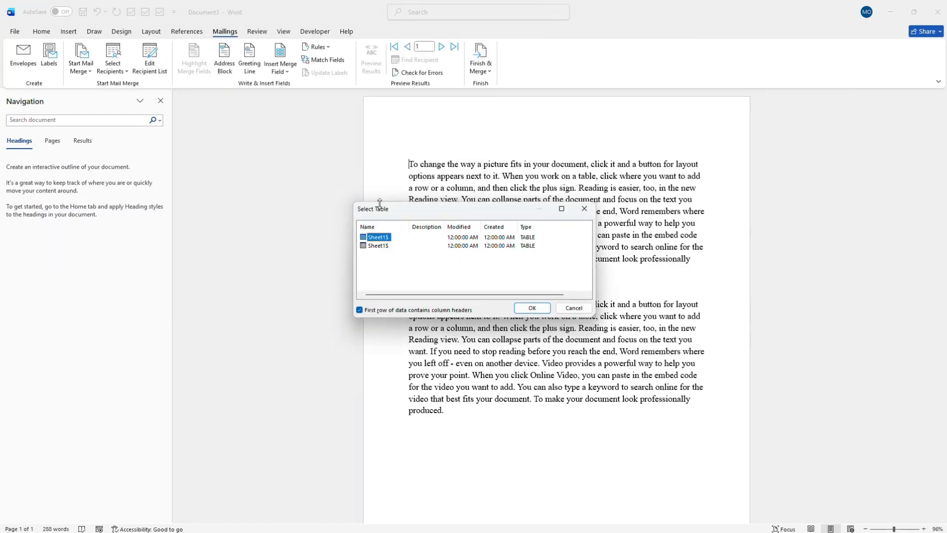
click(543, 309)
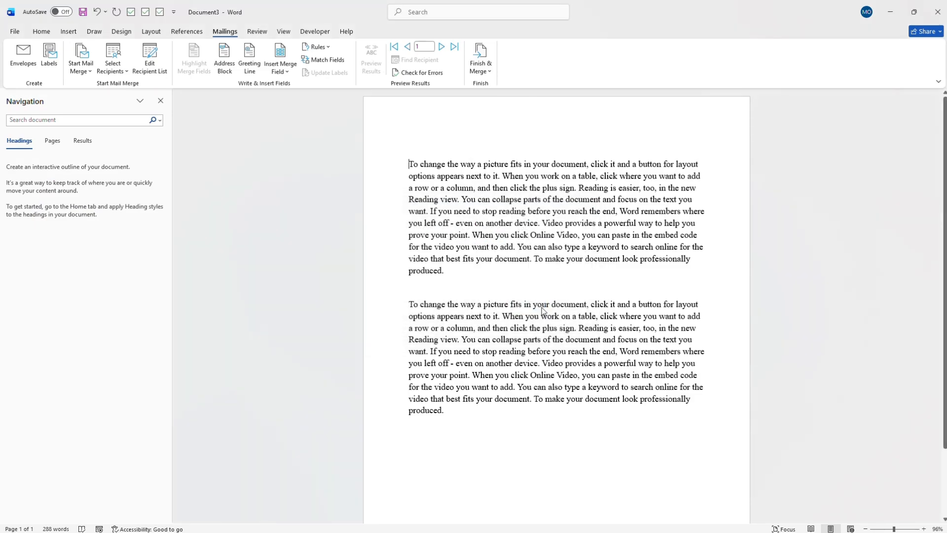
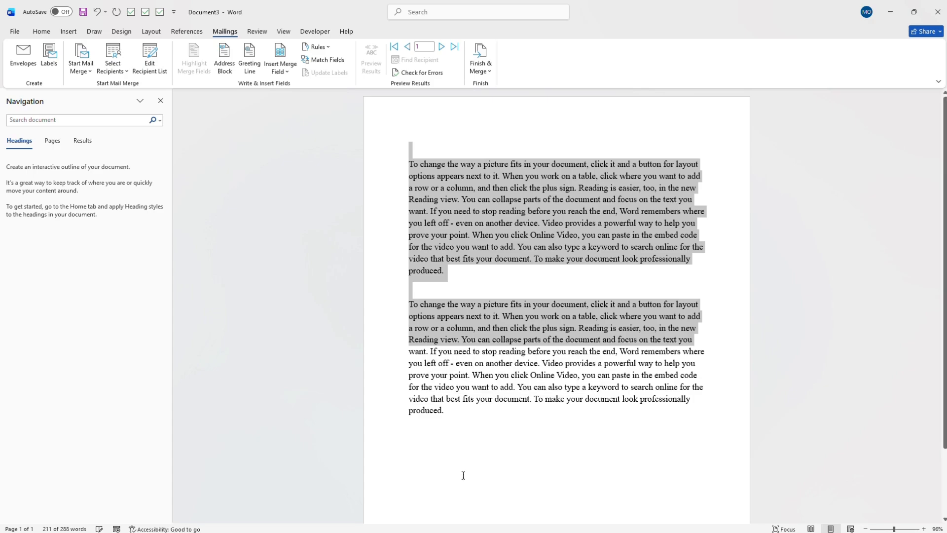
click(533, 440)
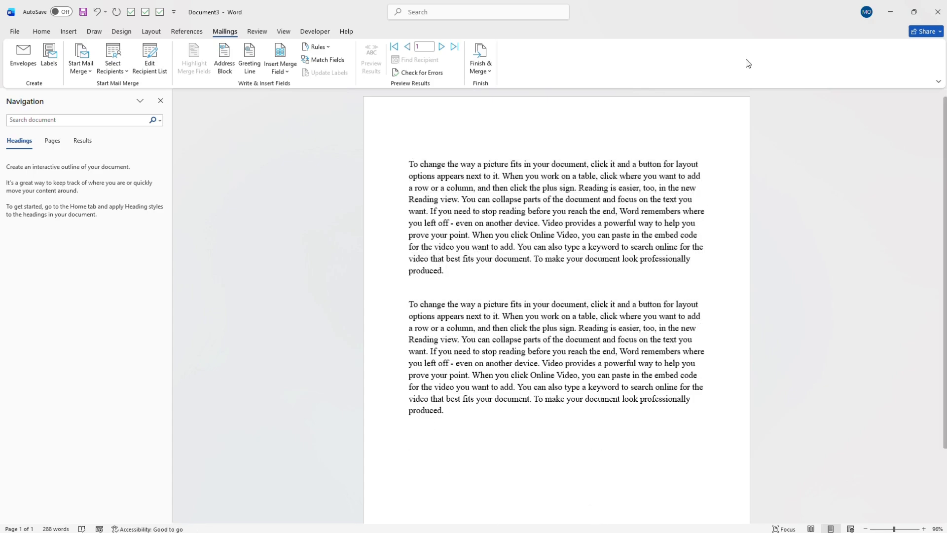
Look at the recipient table in the YT - VIDEO workbook in Excel, and return to Document3 in Word
click(890, 12)
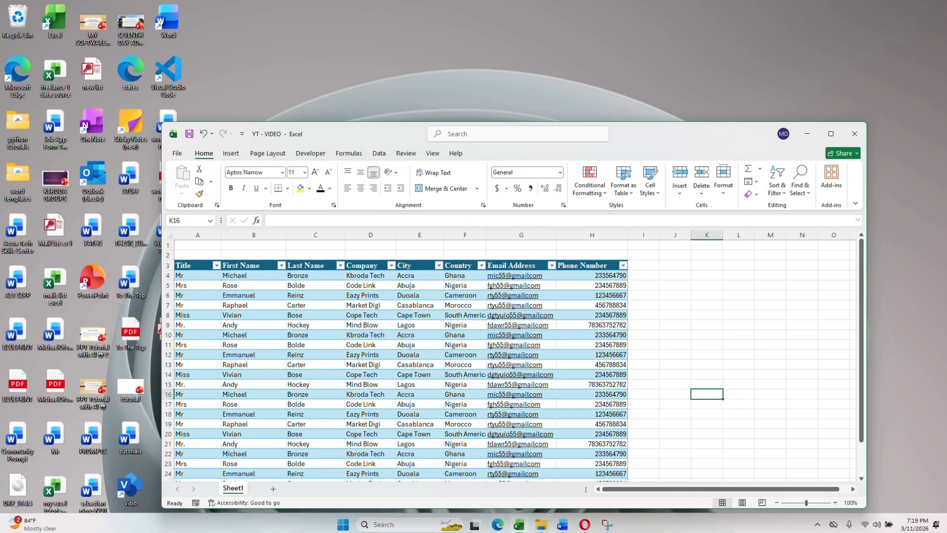
click(562, 522)
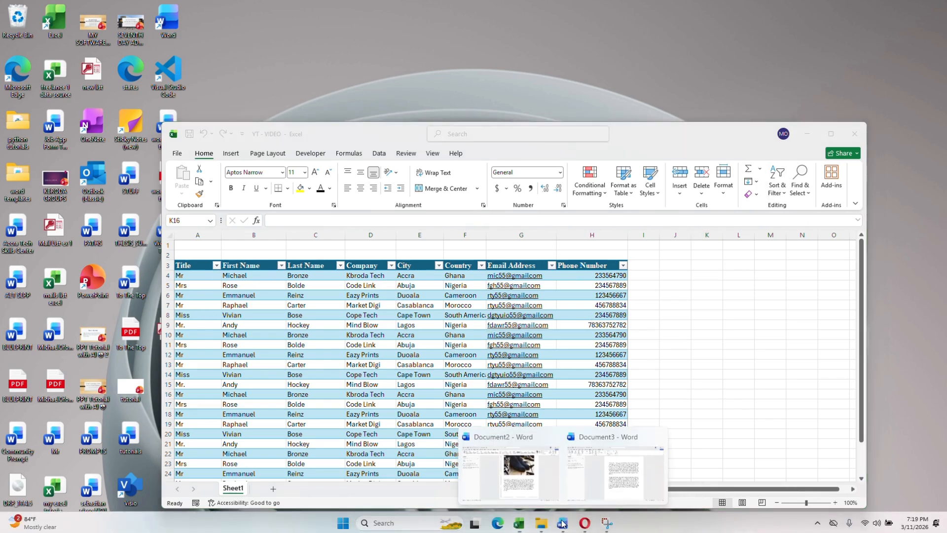
click(585, 492)
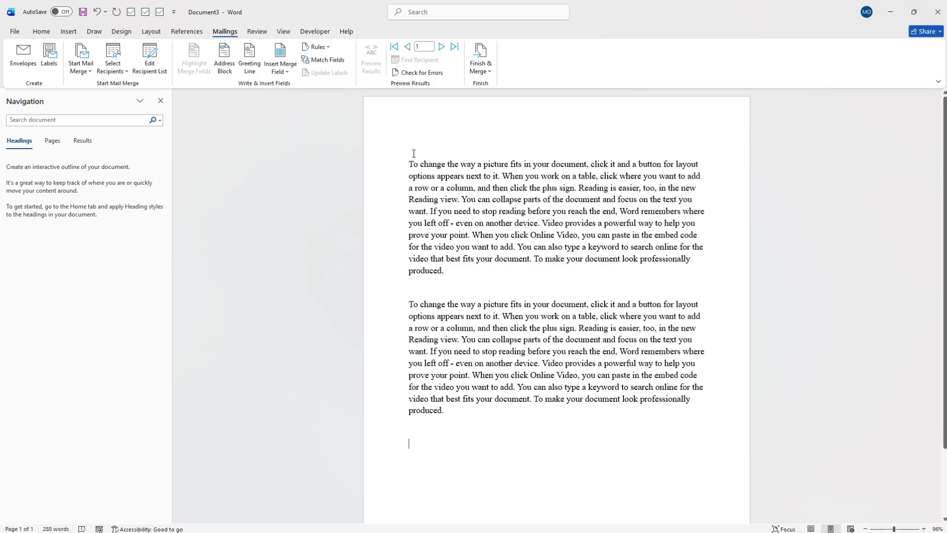
Add blank lines above the first body paragraph and place the cursor on the document's first line
key(Return)
key(Return)
key(Return)
key(Return)
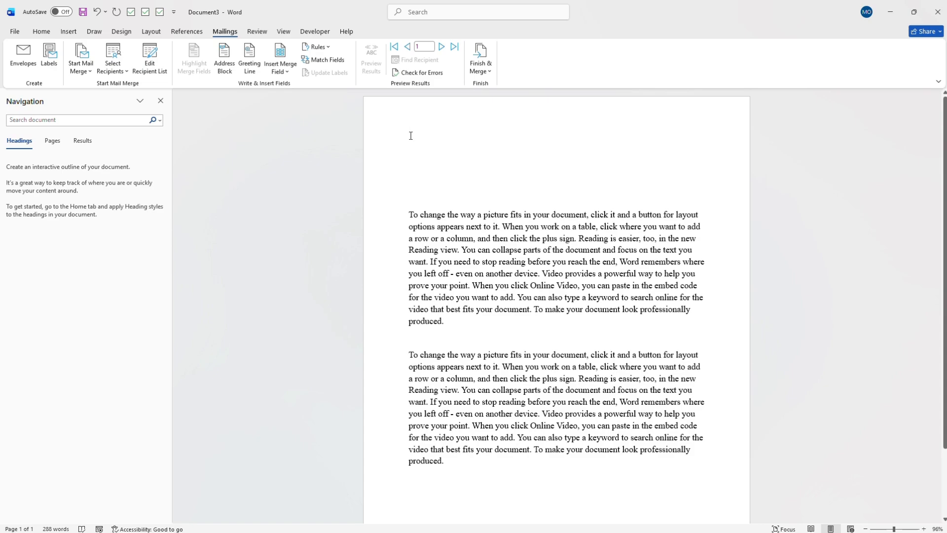
click(411, 136)
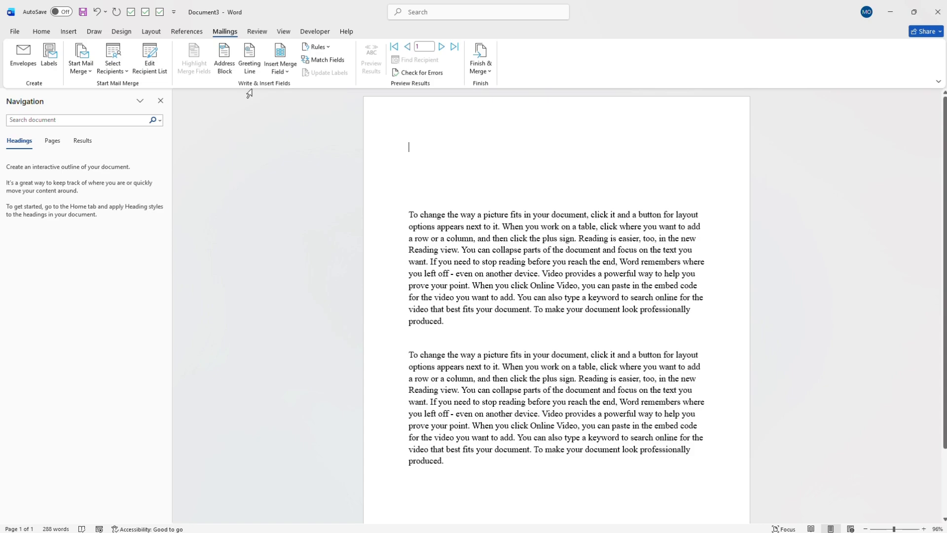
Insert an address block with title and full name, company and postal address, previewing the second and last recipients before confirming
click(231, 68)
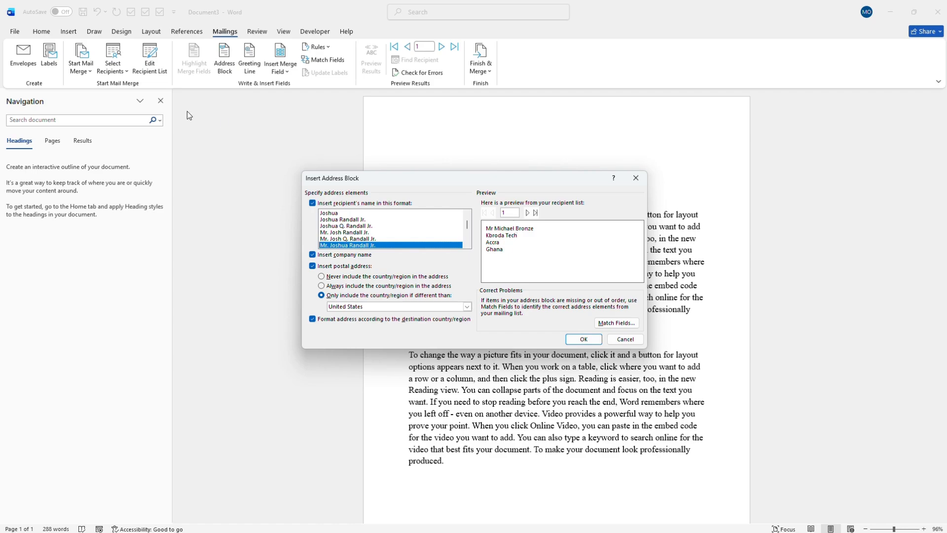
click(528, 213)
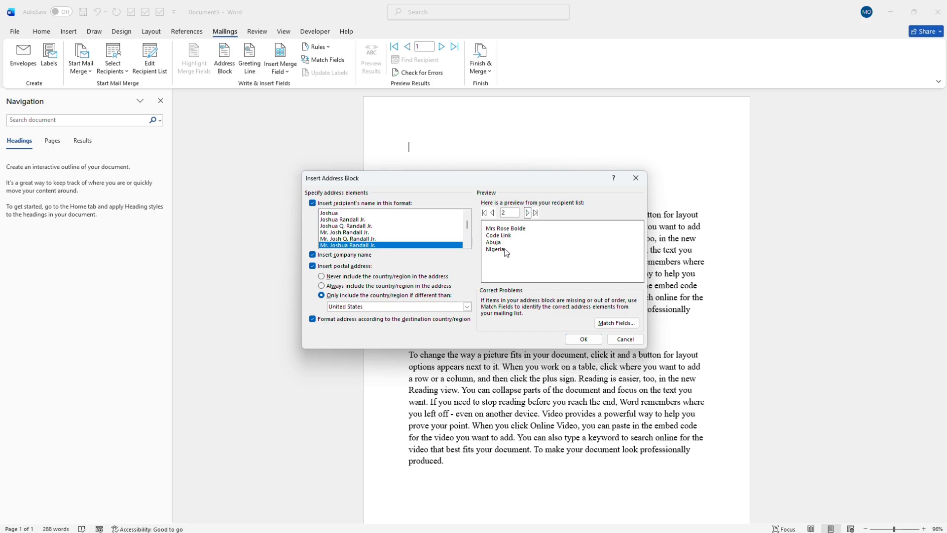
click(535, 213)
click(584, 339)
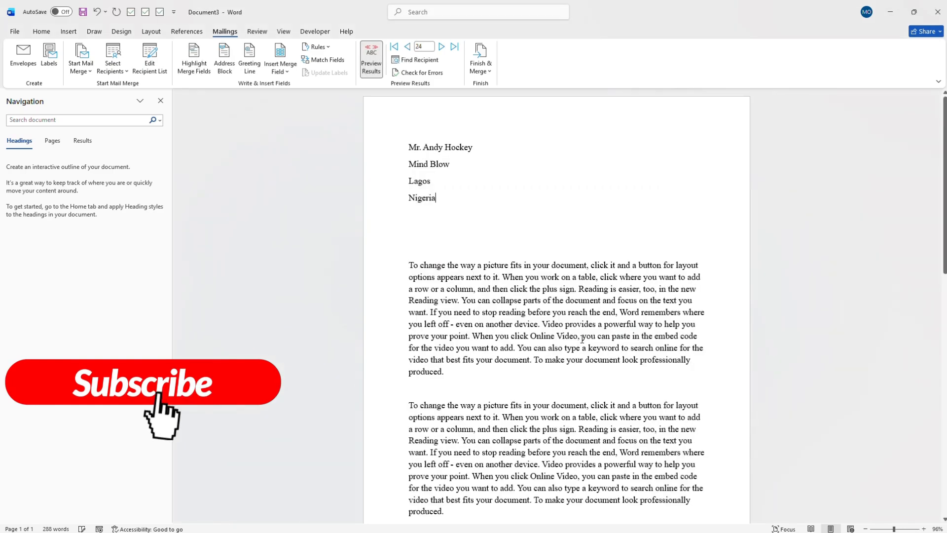
Insert a greeting line directly above the first paragraph with "Dear", title and last name, a comma, and "Dear Sir or Madam," for invalid names
click(419, 243)
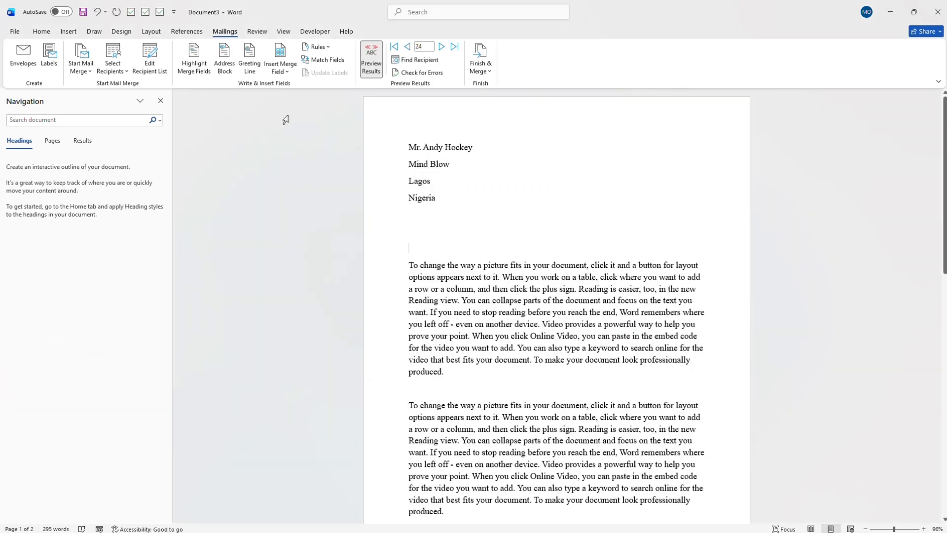
click(247, 63)
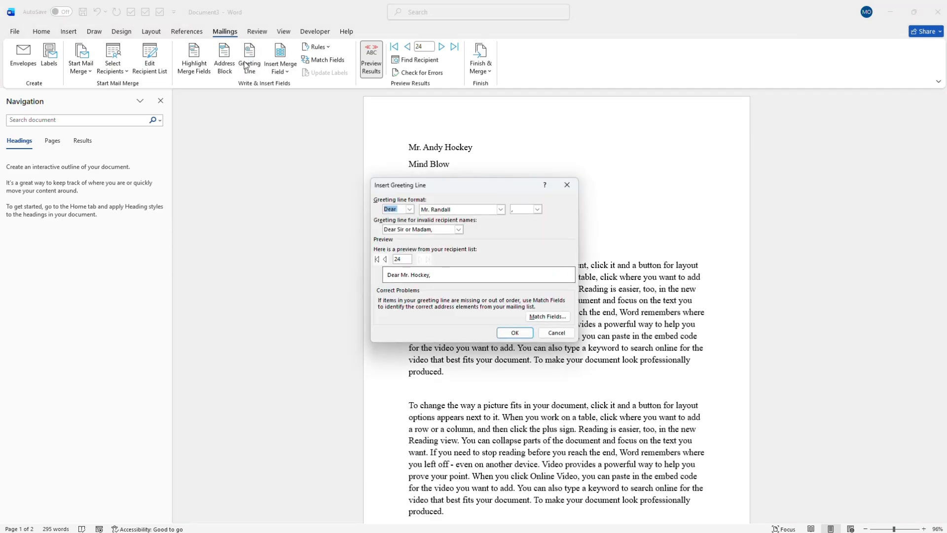
click(409, 209)
click(409, 209)
click(500, 210)
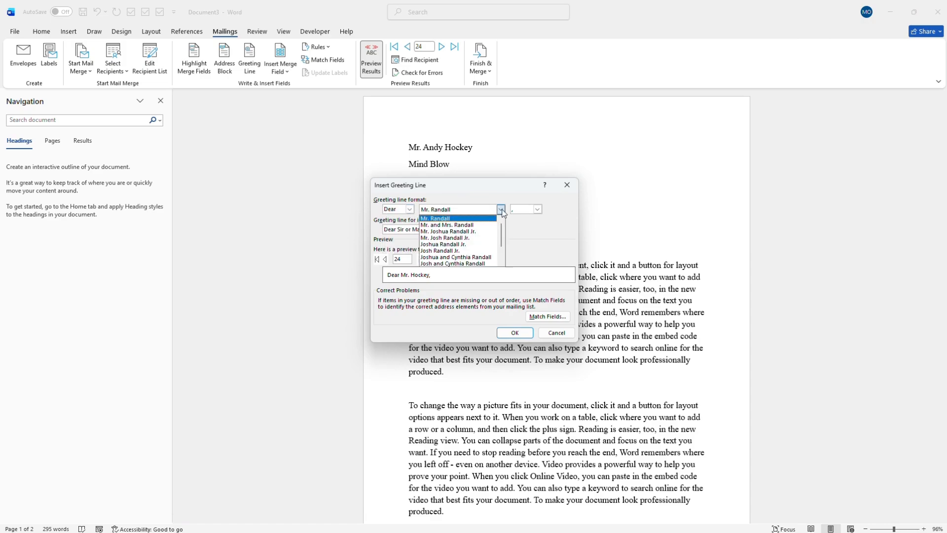
click(501, 210)
click(537, 209)
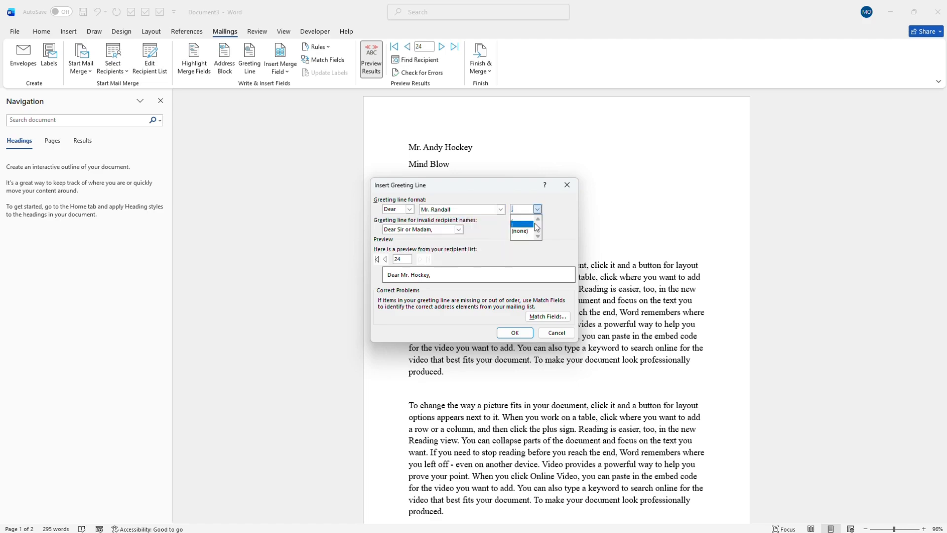
click(531, 218)
click(459, 229)
click(460, 229)
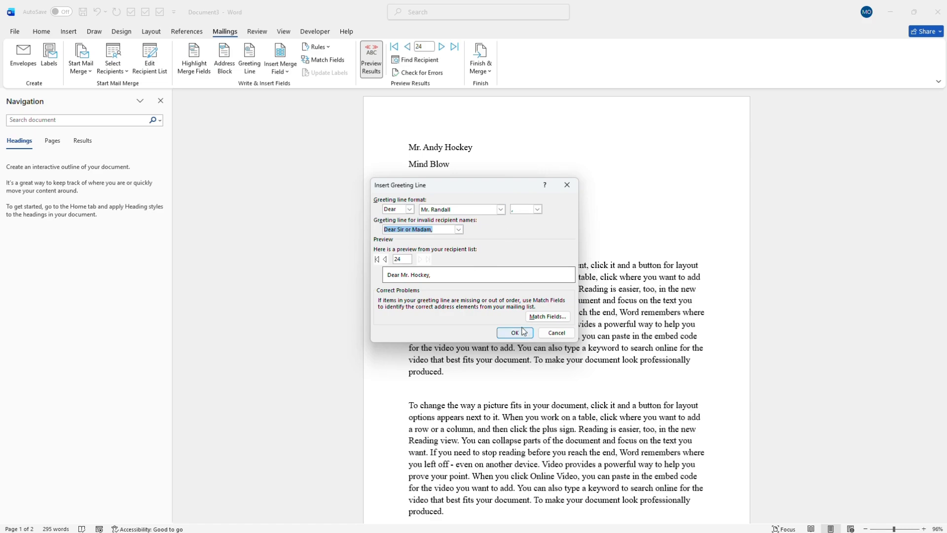
click(459, 228)
click(460, 227)
click(513, 334)
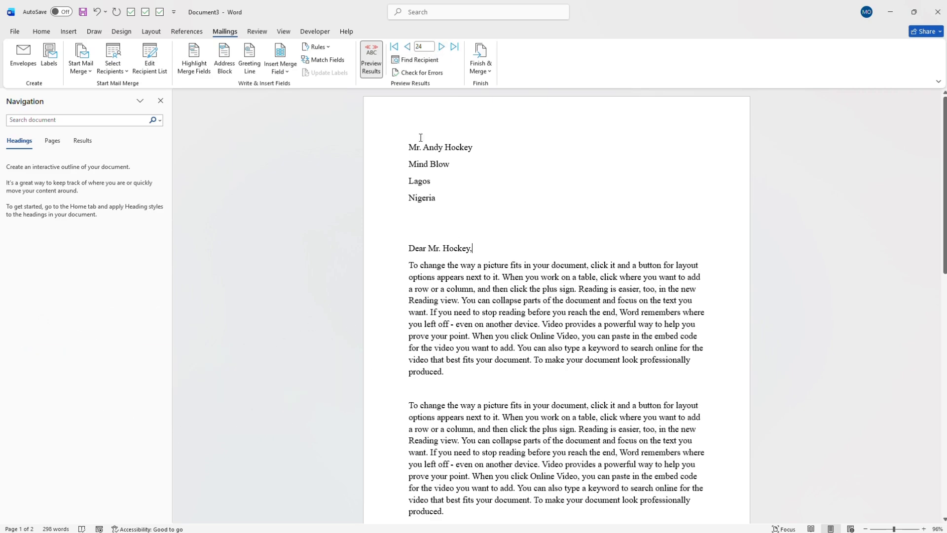
Preview the merged letter and go back through the recipients from record 24 to record 22
click(372, 55)
click(372, 56)
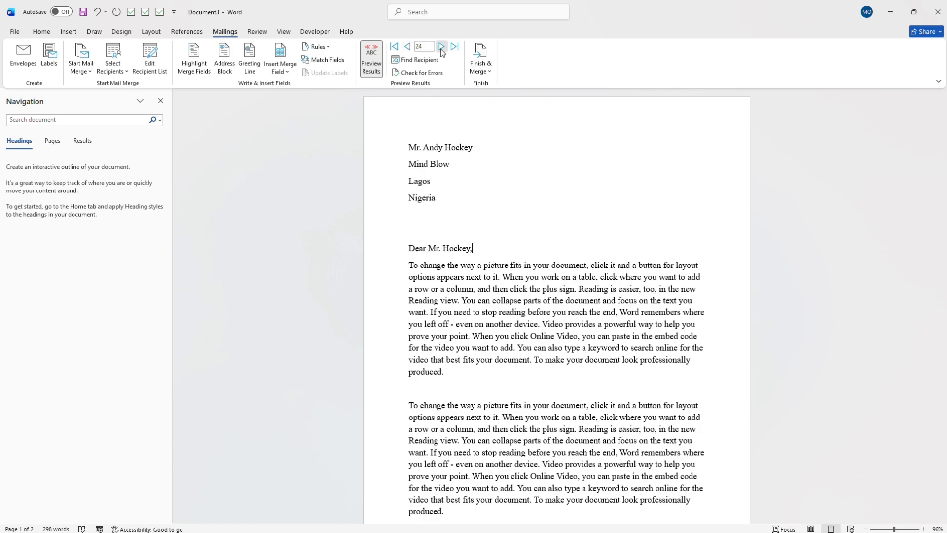
click(408, 47)
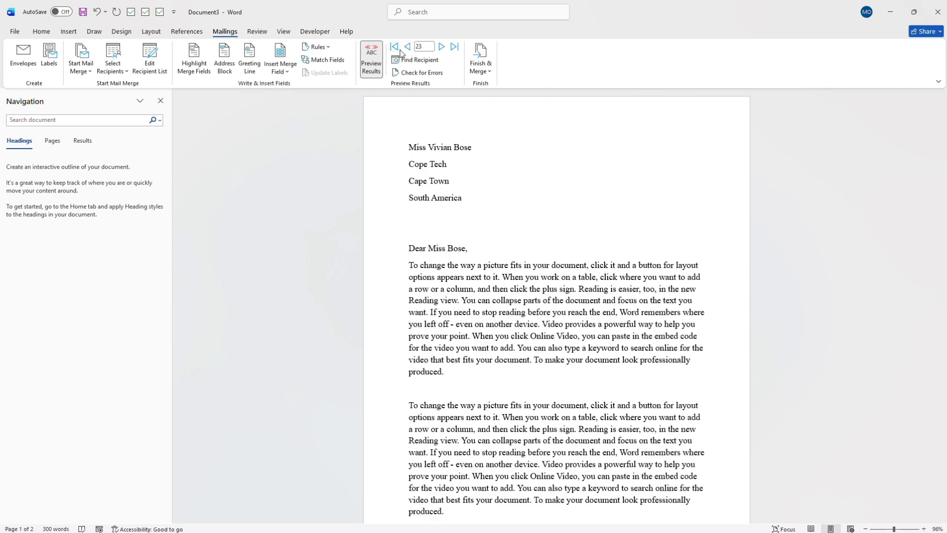
click(406, 47)
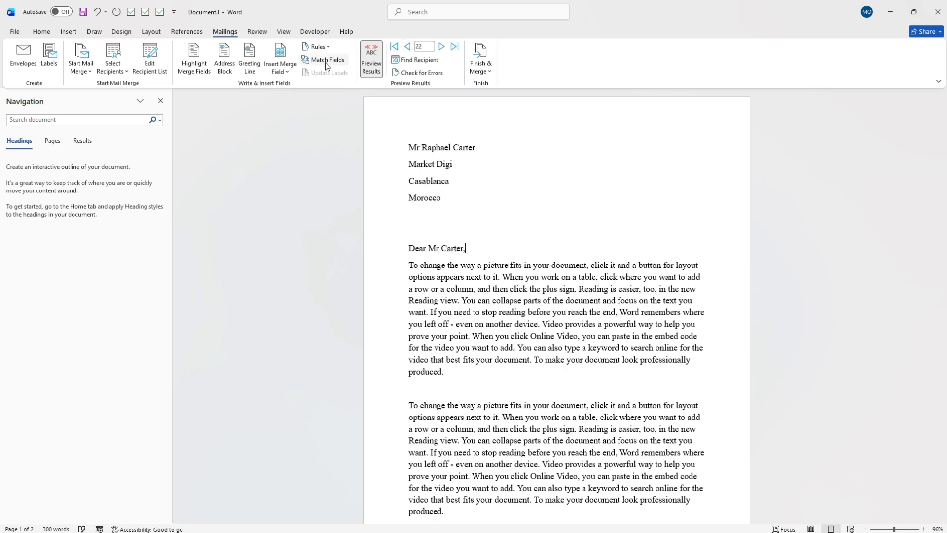
Redefine the greeting line so it addresses each recipient with "Dear", the first name only and a comma
click(250, 60)
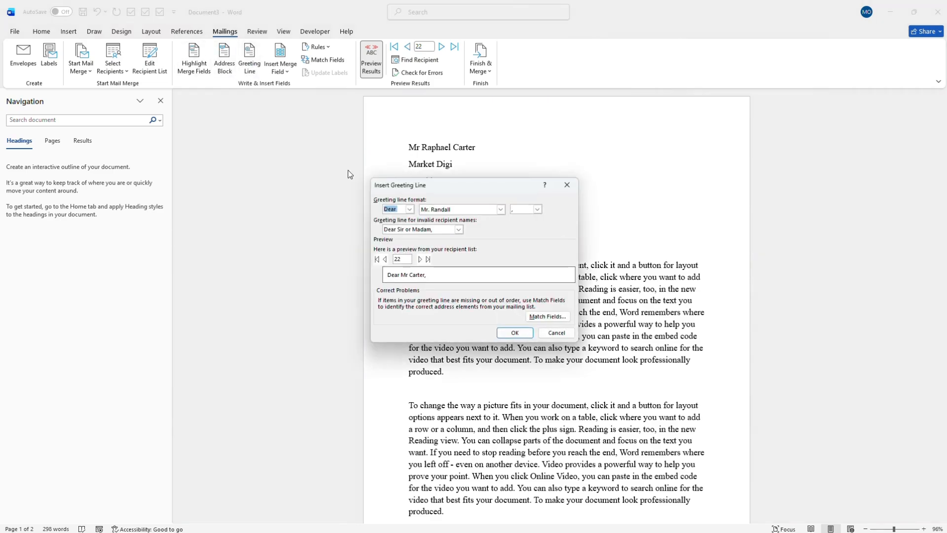
click(500, 210)
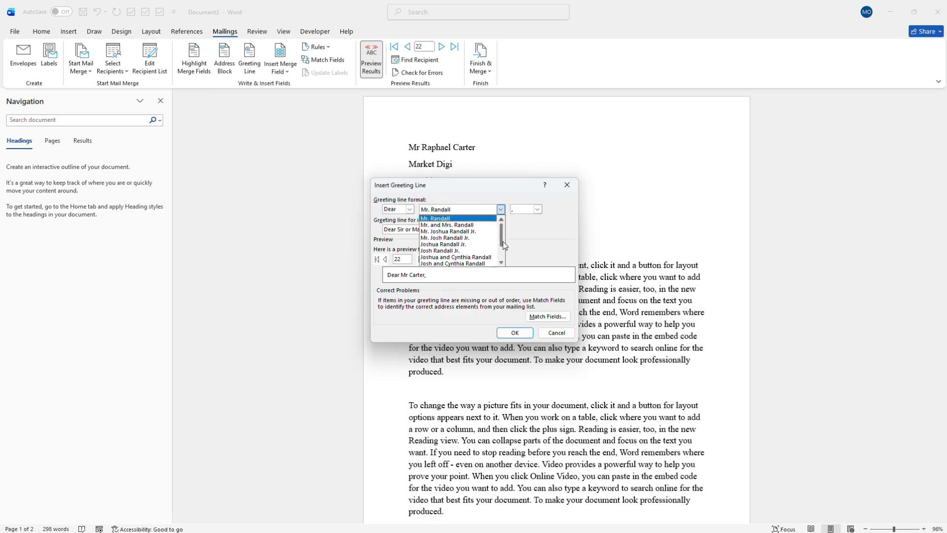
scroll(502, 256, down, 2)
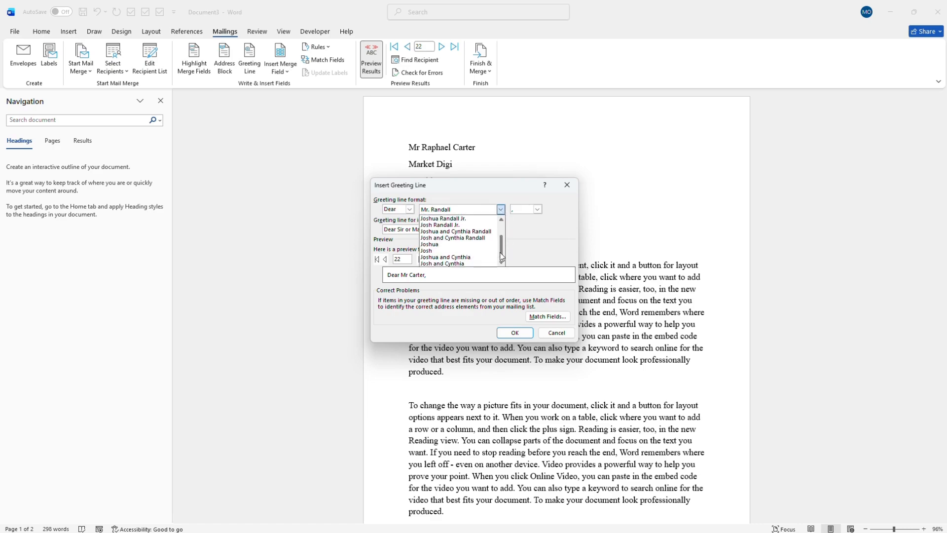
click(480, 244)
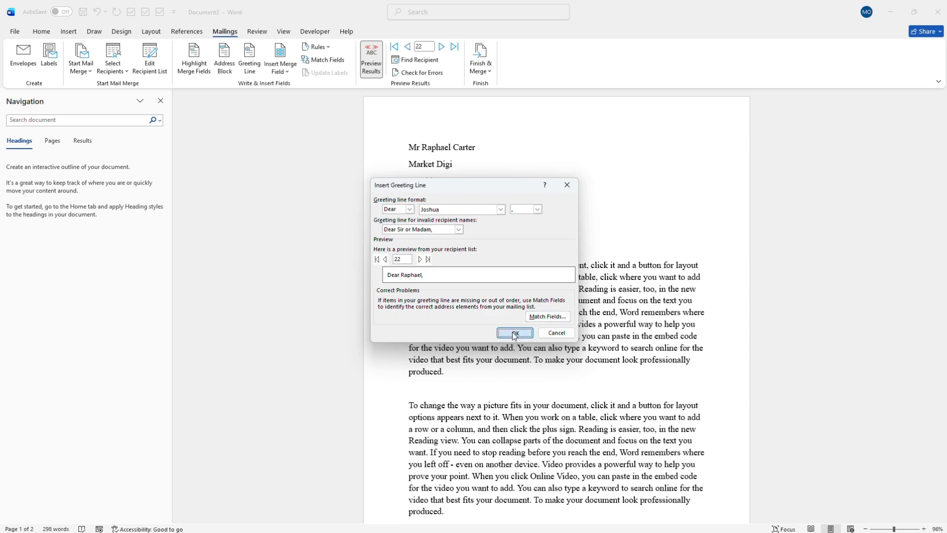
click(515, 332)
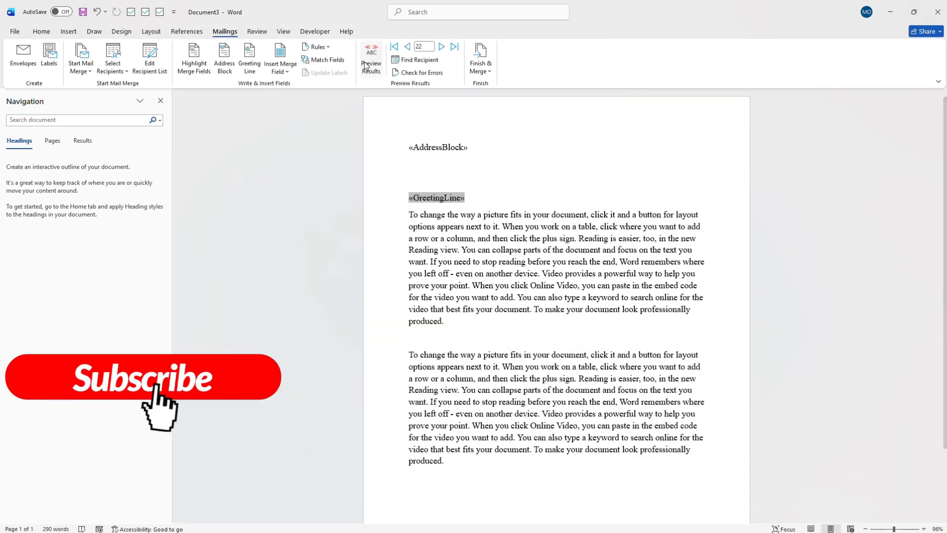
Preview the merged letter with the first-name greeting and go back through the recipients from record 22 to record 19
click(371, 59)
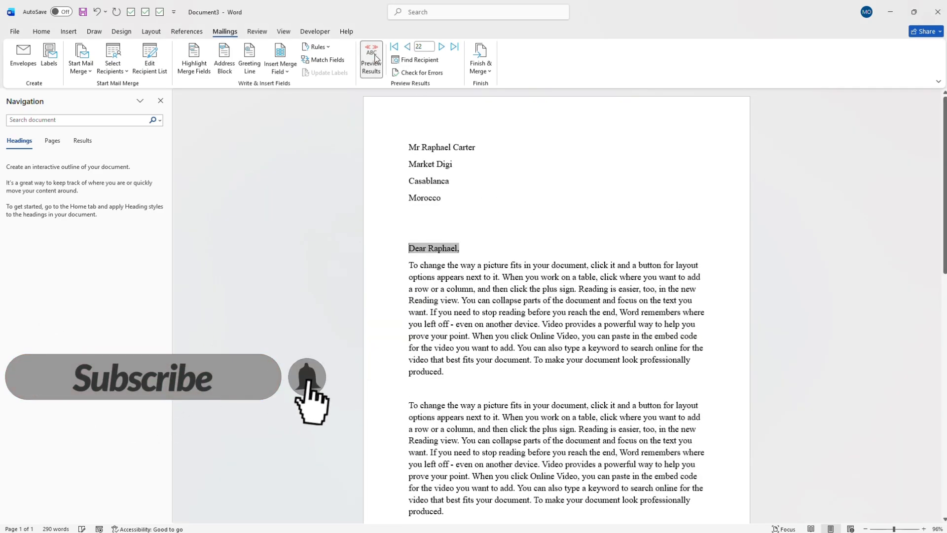
click(436, 48)
click(406, 47)
double_click(406, 47)
click(406, 47)
click(498, 251)
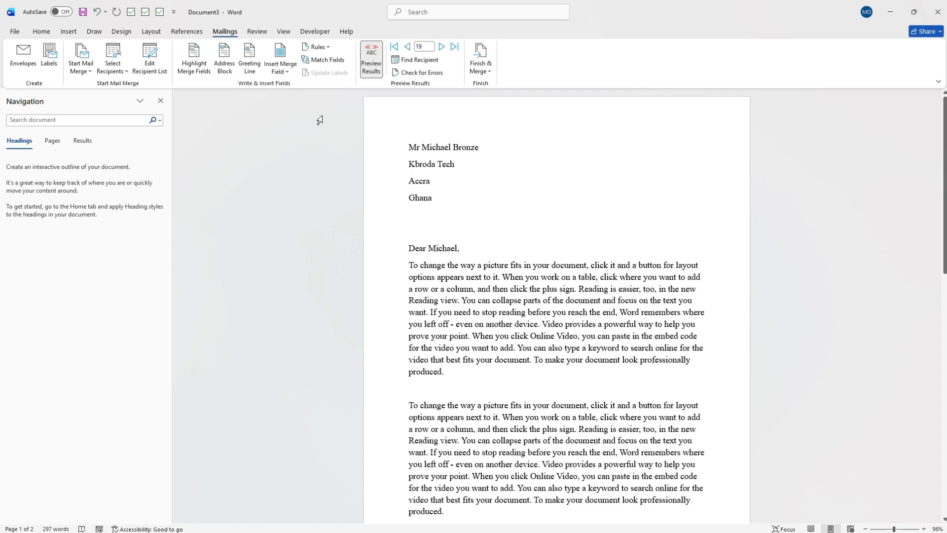
click(130, 72)
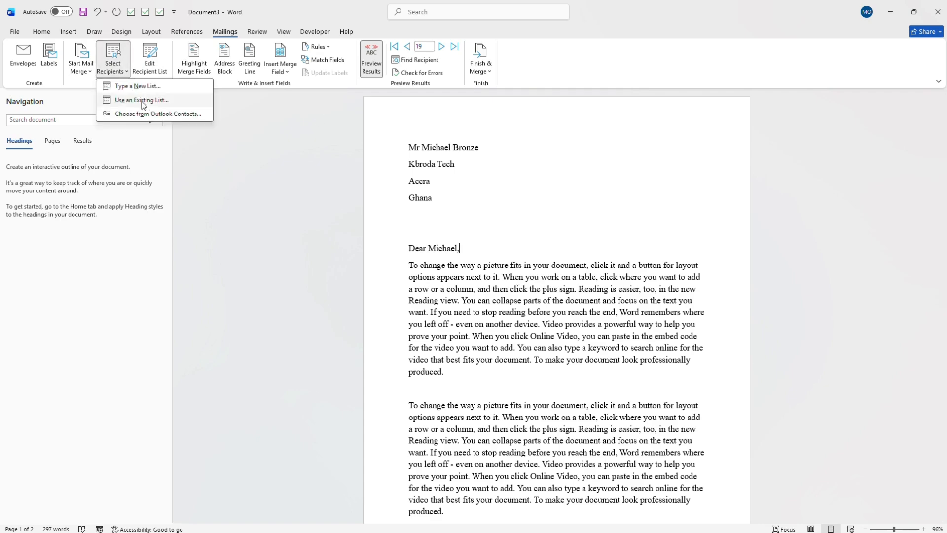
click(146, 101)
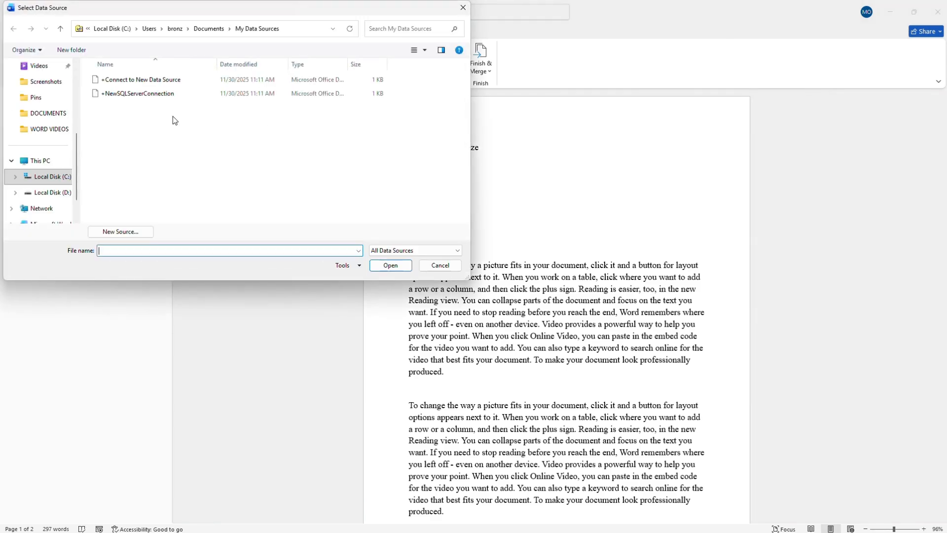
scroll(75, 83, up, 5)
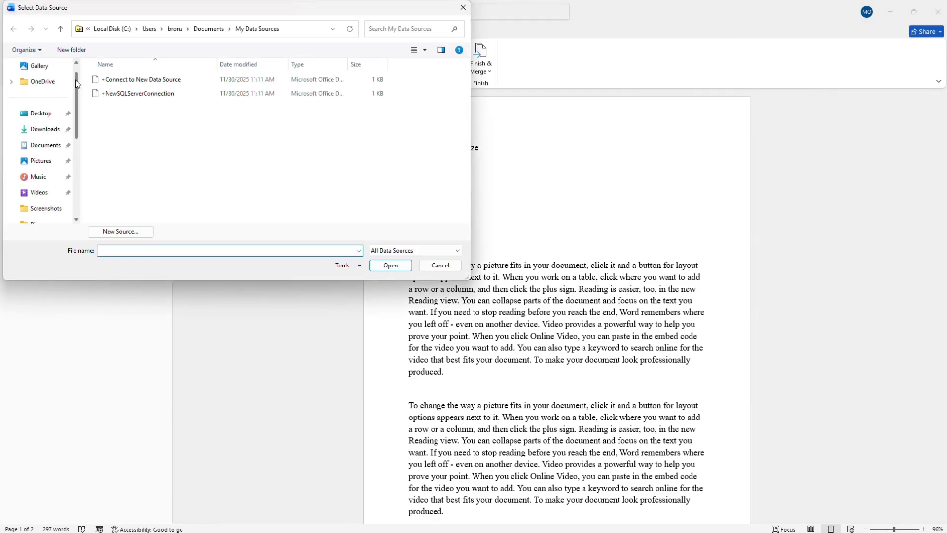
click(443, 268)
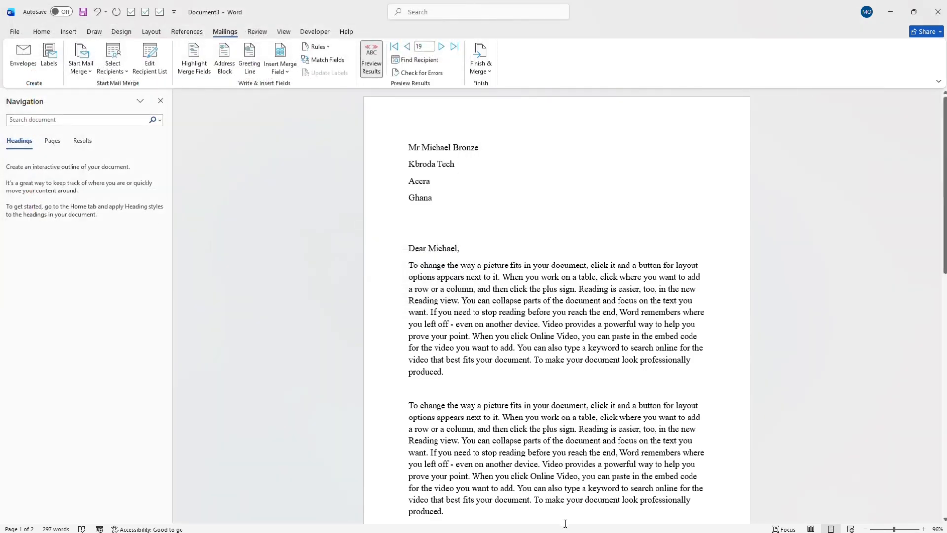
Check the recipient list in Excel, return to the Word letter, and compare its merge fields with the previewed results
click(892, 17)
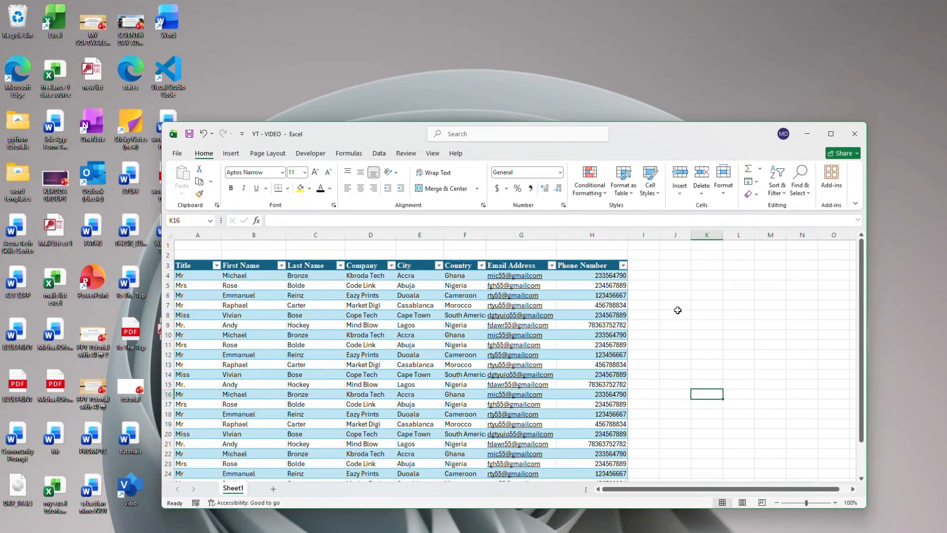
mouse_move(581, 527)
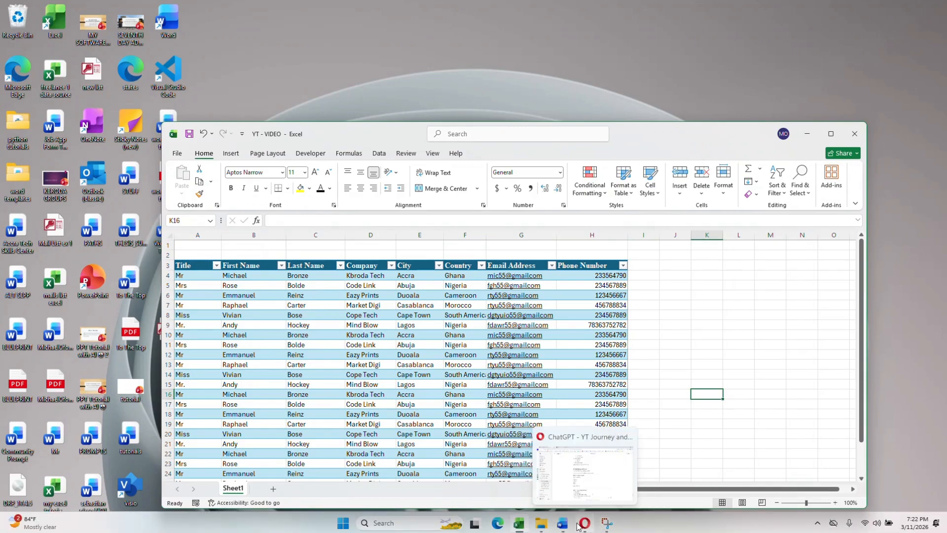
click(608, 487)
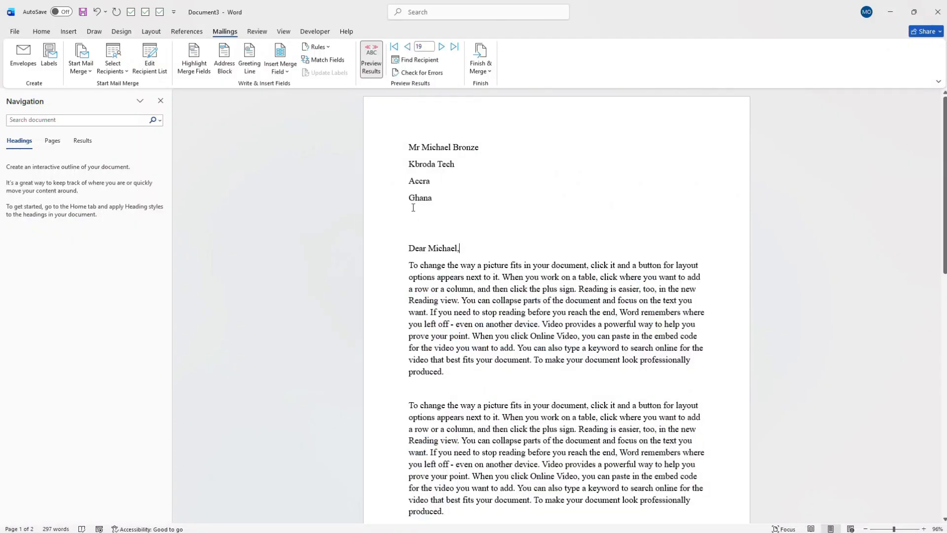
click(371, 57)
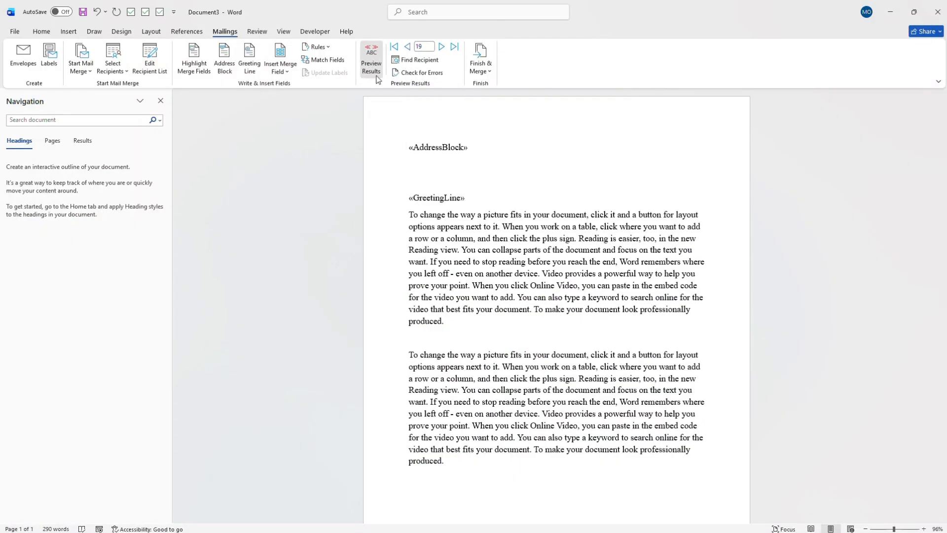
click(371, 57)
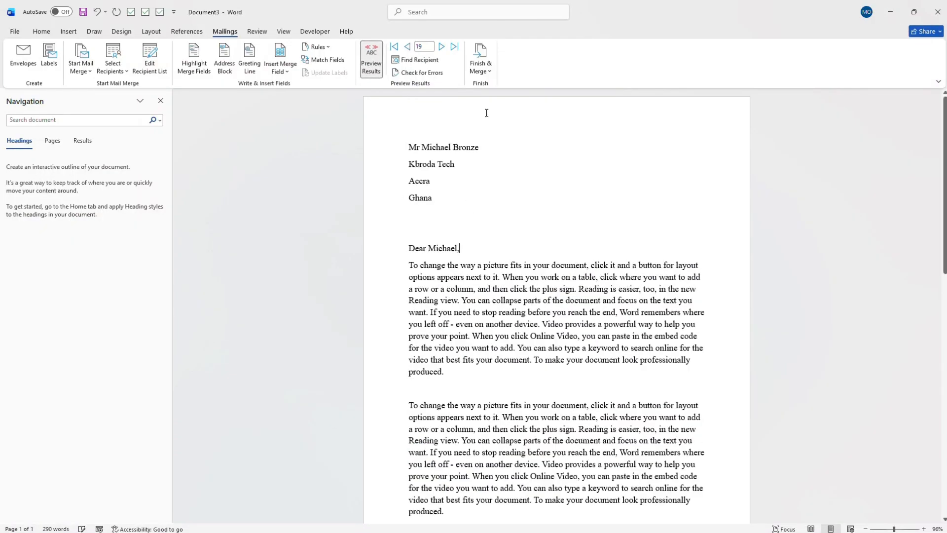
Examine the print settings for merging all records to the printer, and leave without printing
click(485, 74)
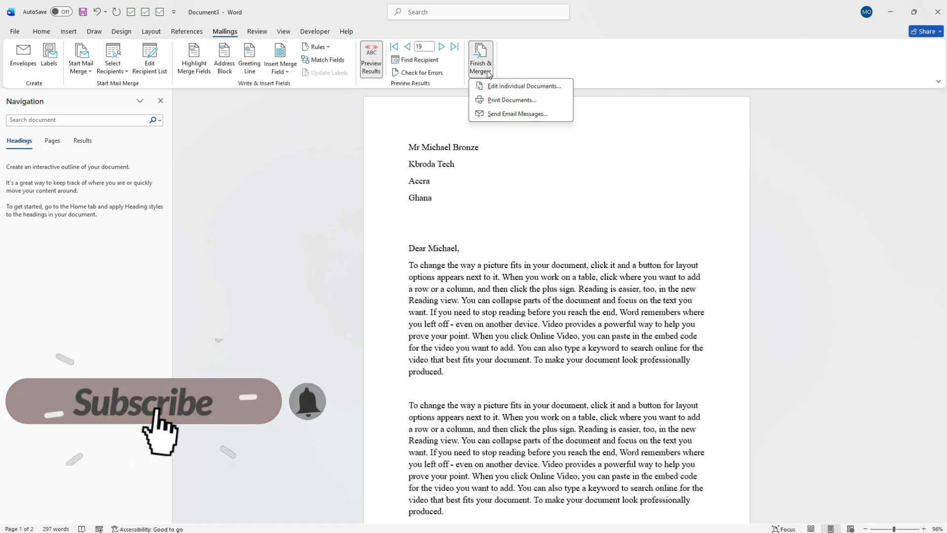
click(510, 100)
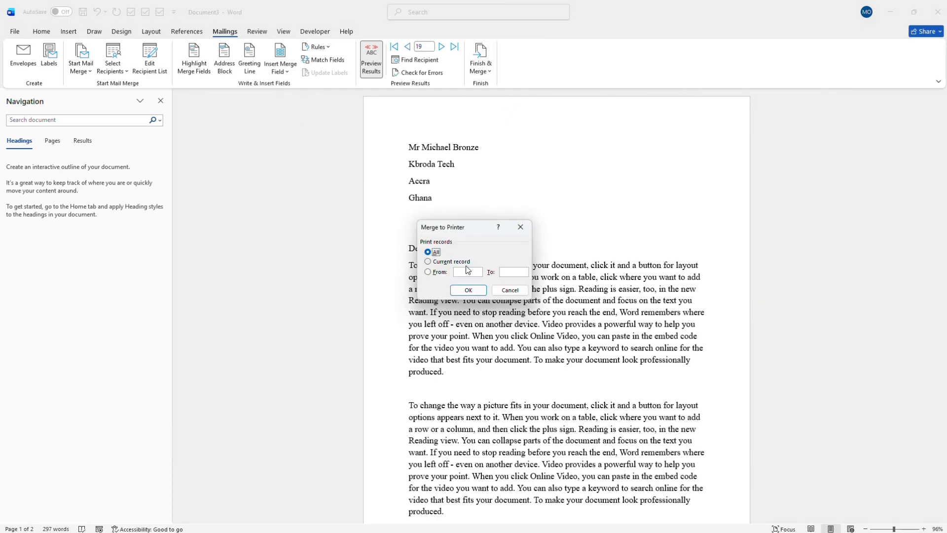
click(468, 290)
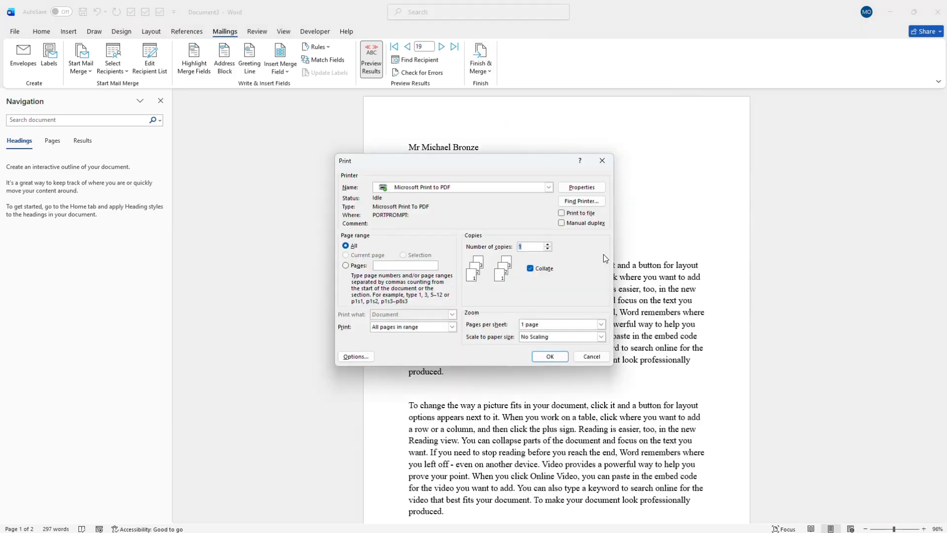
click(609, 169)
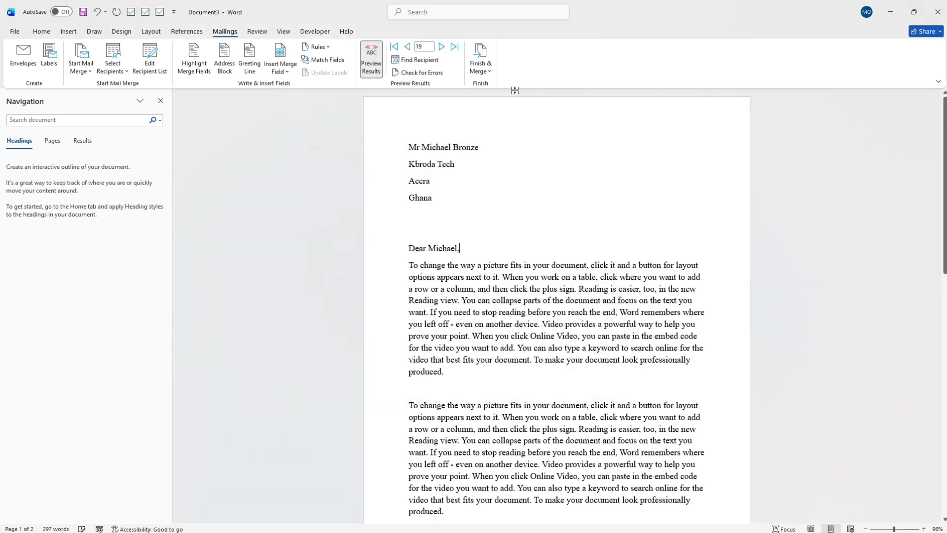
Examine the recipient field, subject line, mail format and record options for merging to e-mail, and leave without sending
click(487, 72)
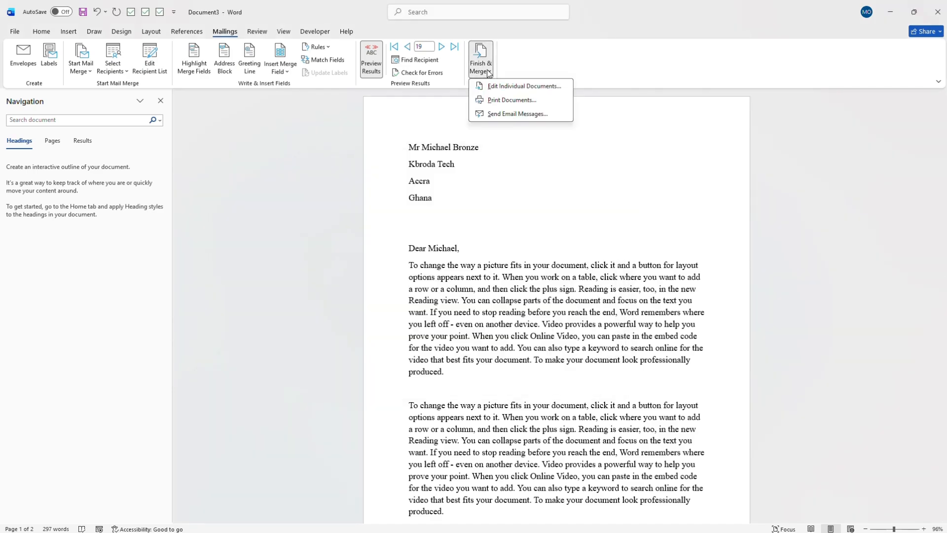
click(506, 115)
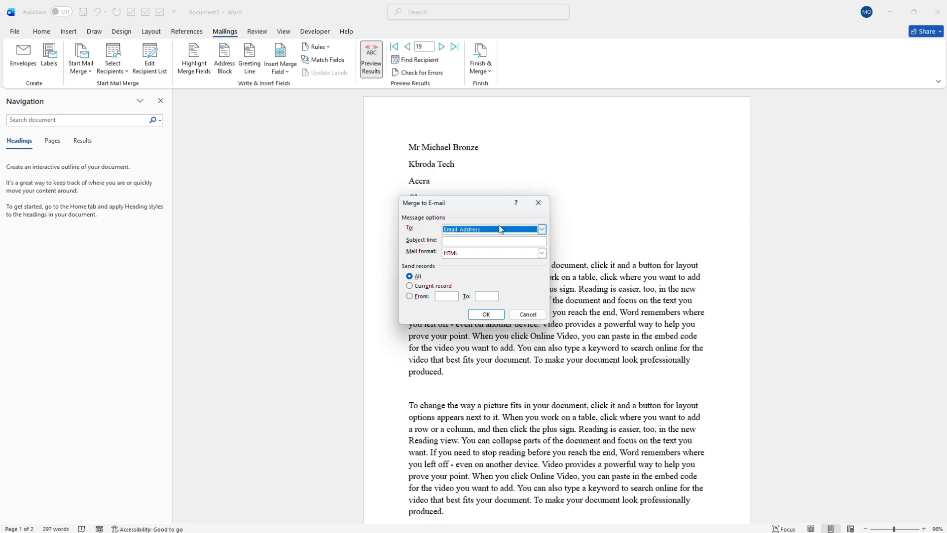
click(538, 202)
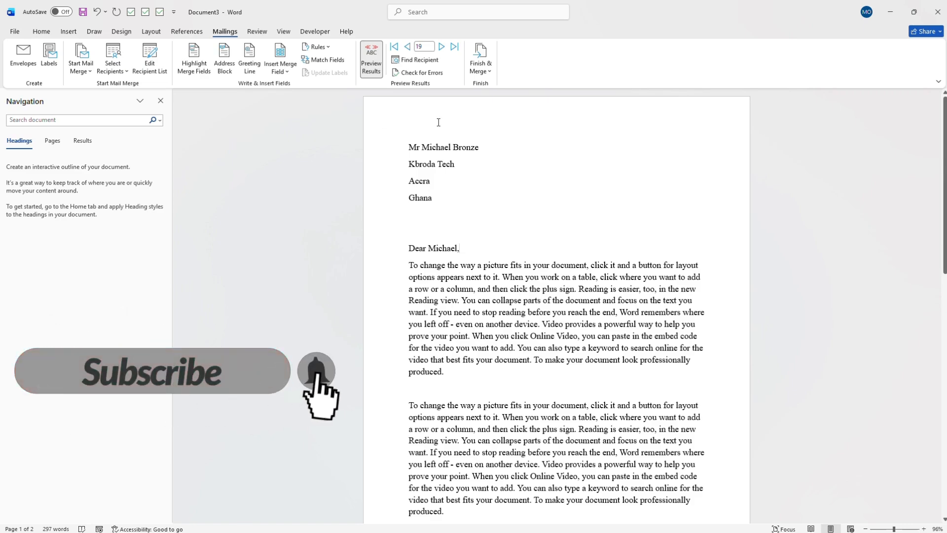
click(482, 142)
click(486, 217)
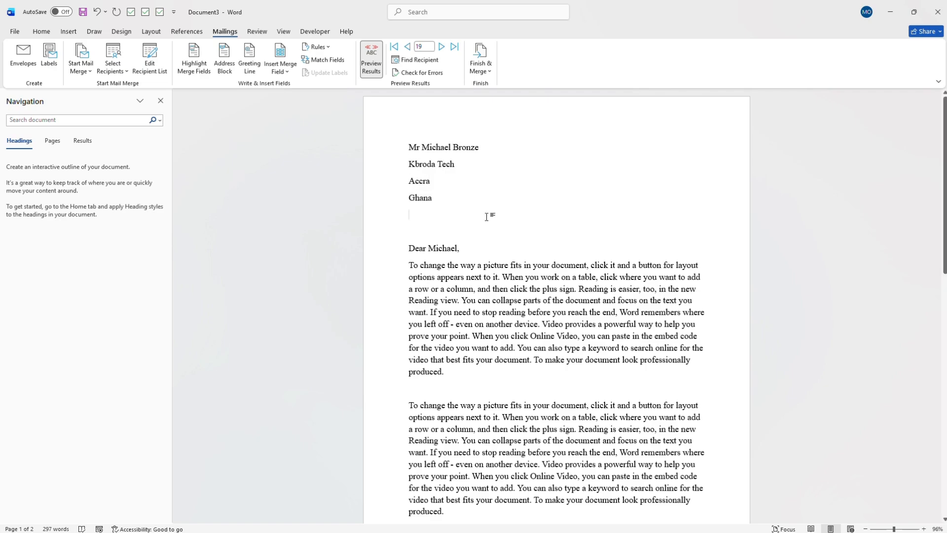